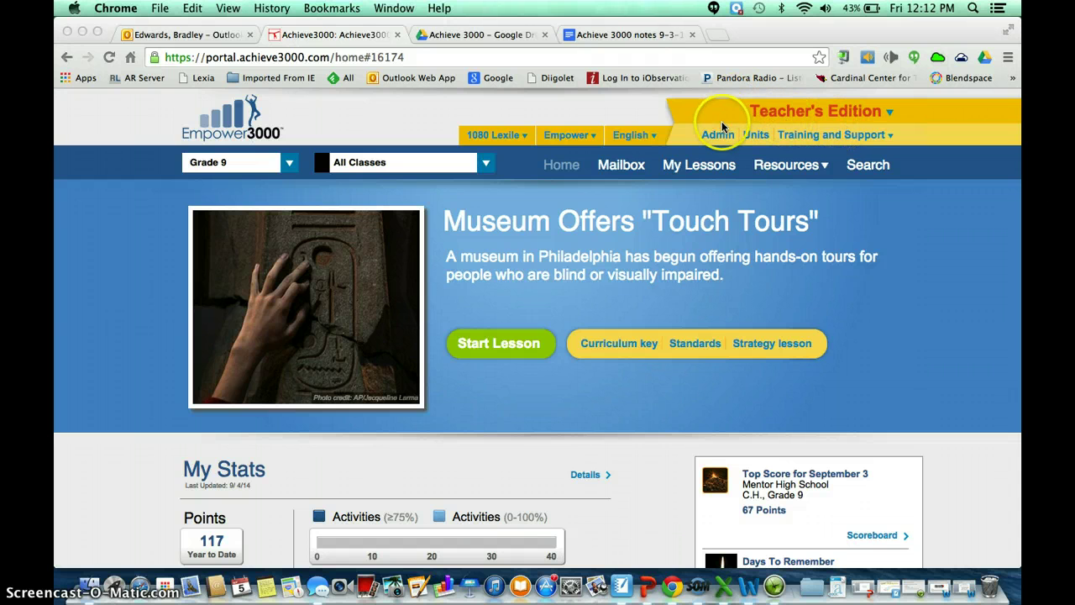
Step: Go to the Admin page and re-expand User Administration to list options like Print class list
{"action": "left_click", "coordinate": [872, 245]}
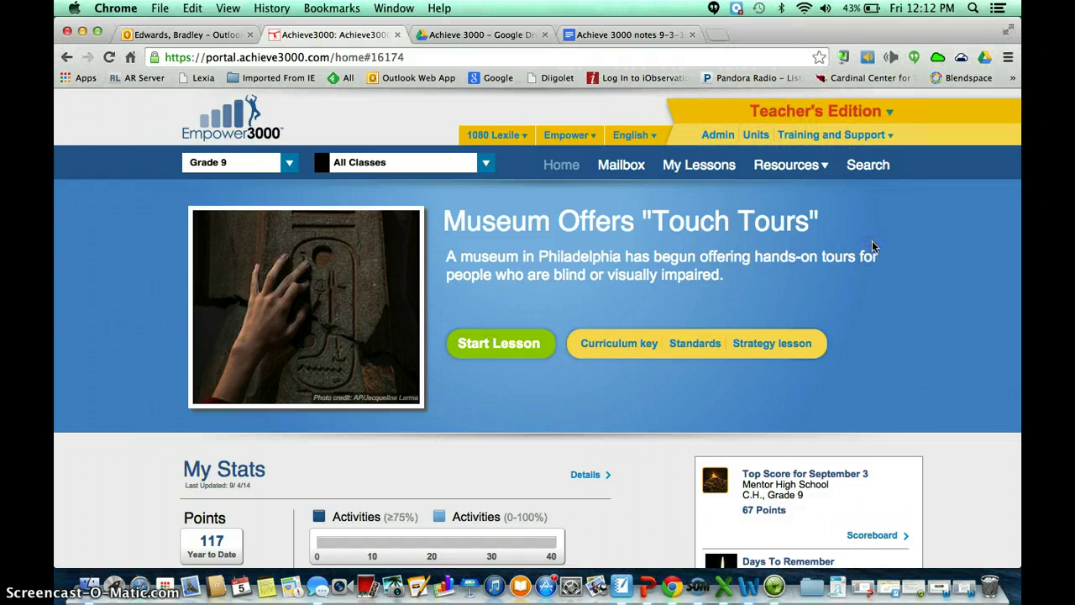
{"action": "left_click", "coordinate": [718, 137]}
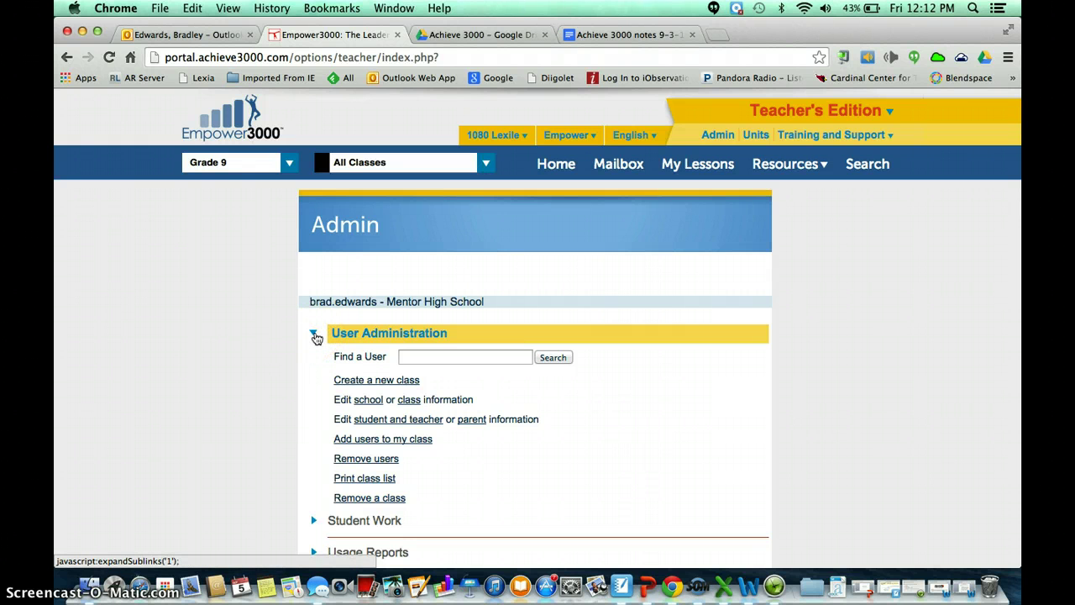
{"action": "left_click", "coordinate": [316, 336]}
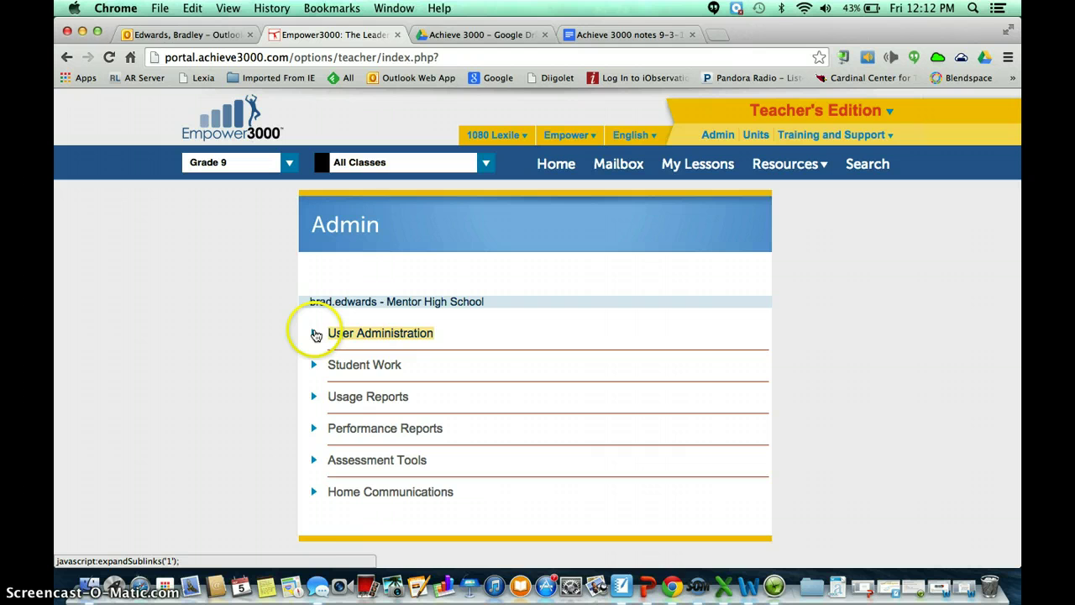
{"action": "left_click", "coordinate": [316, 336]}
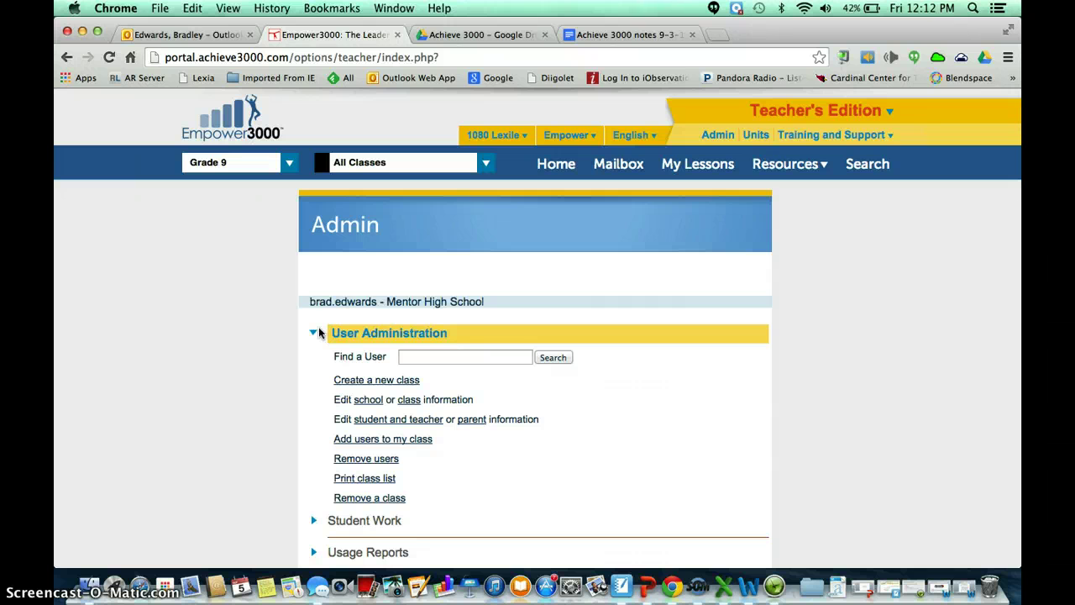
Step: Generate the printable login and password class list for Physical Science 901
{"action": "left_click", "coordinate": [363, 483]}
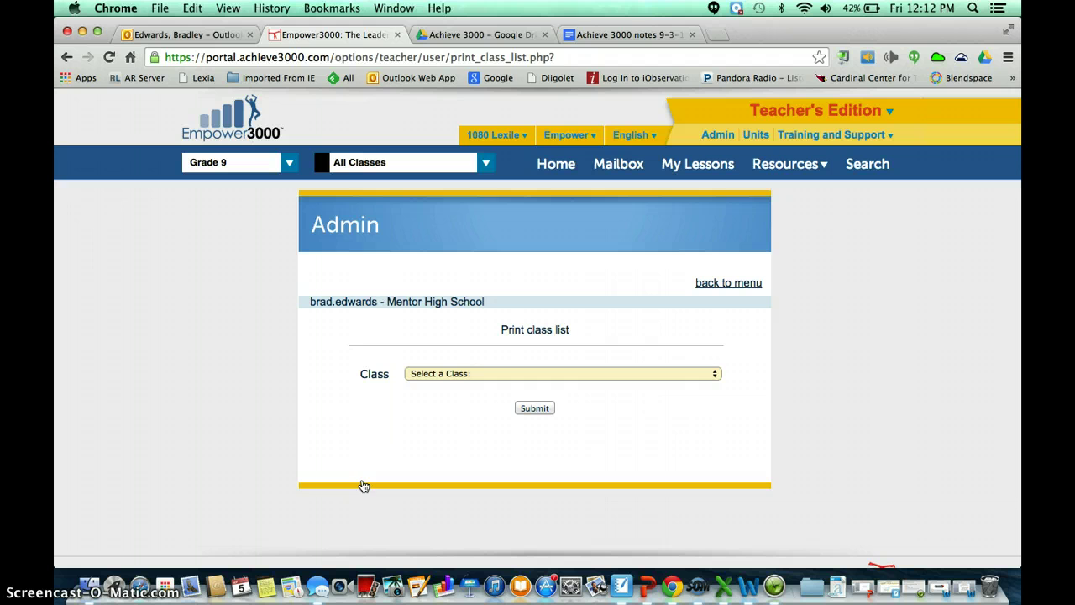
{"action": "left_click", "coordinate": [716, 375]}
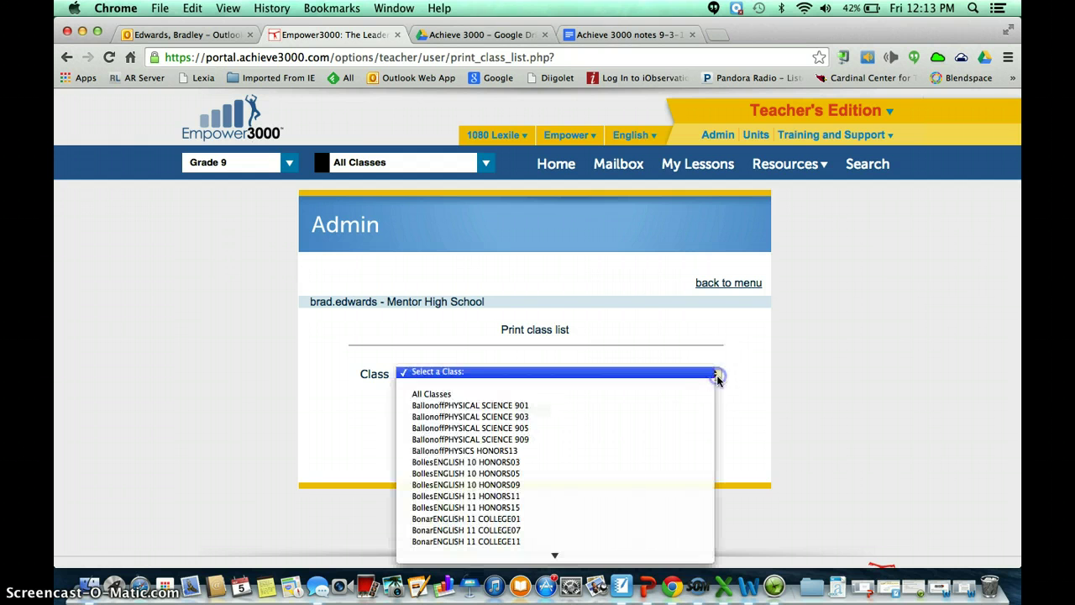
{"action": "left_click", "coordinate": [489, 408]}
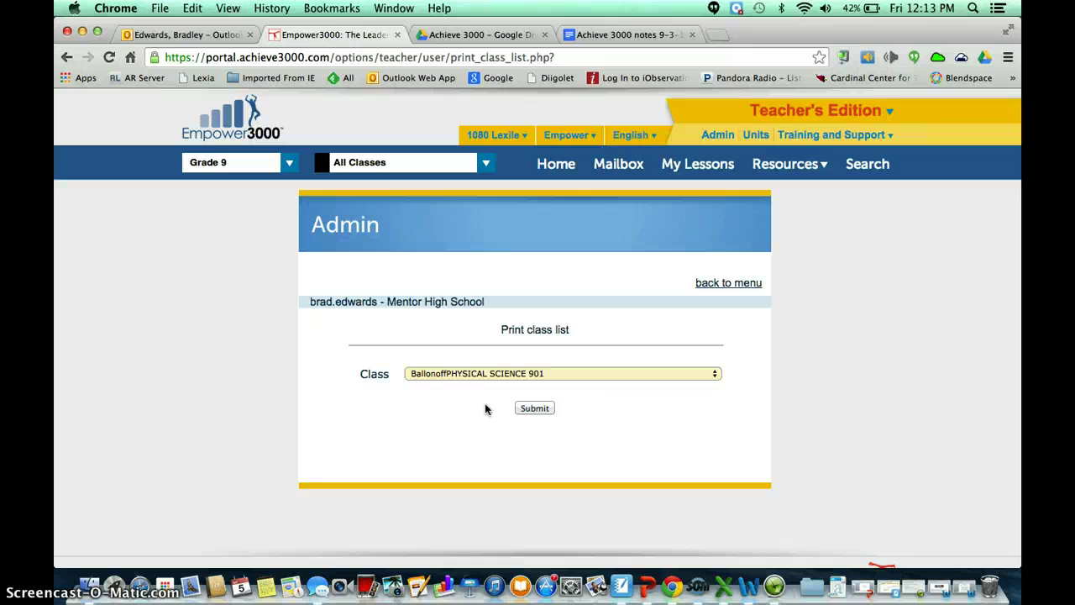
{"action": "left_click", "coordinate": [542, 411]}
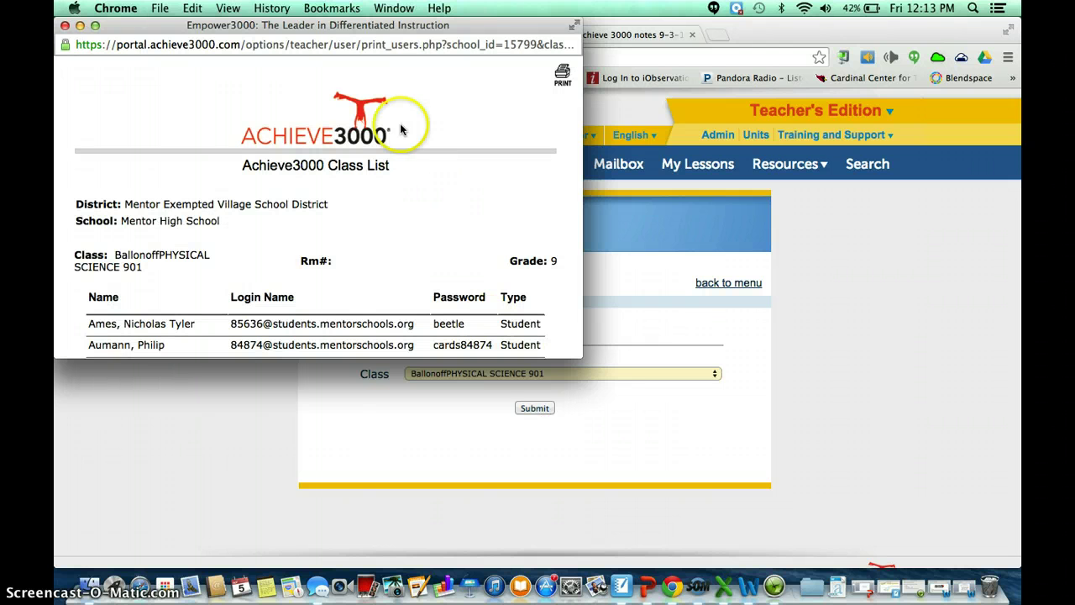
{"action": "scroll", "coordinate": [404, 243], "scroll_direction": "down", "scroll_amount": 5}
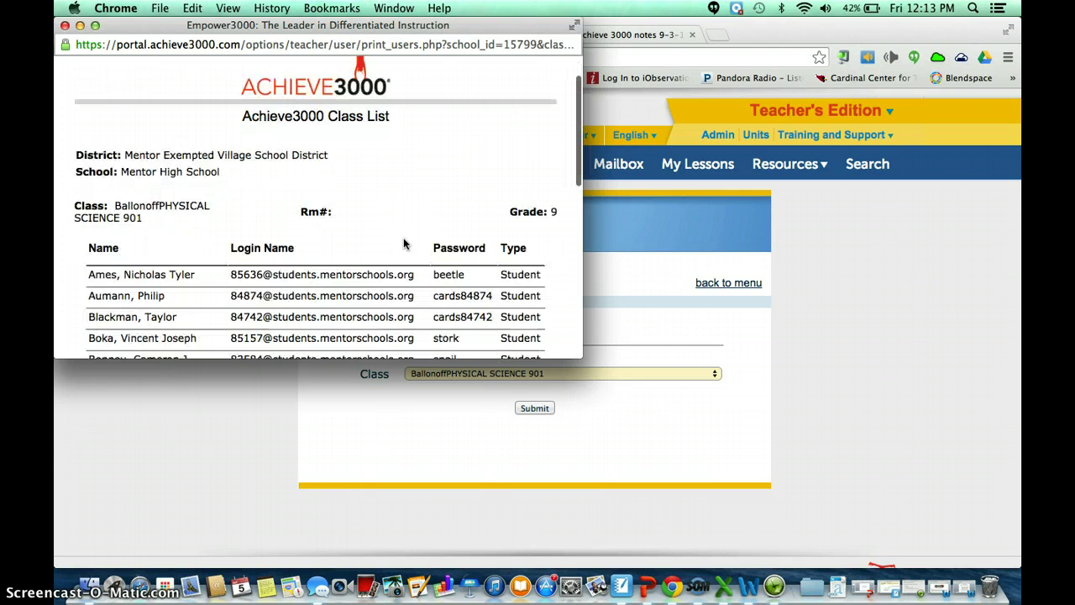
{"action": "scroll", "coordinate": [404, 242], "scroll_direction": "down", "scroll_amount": 3}
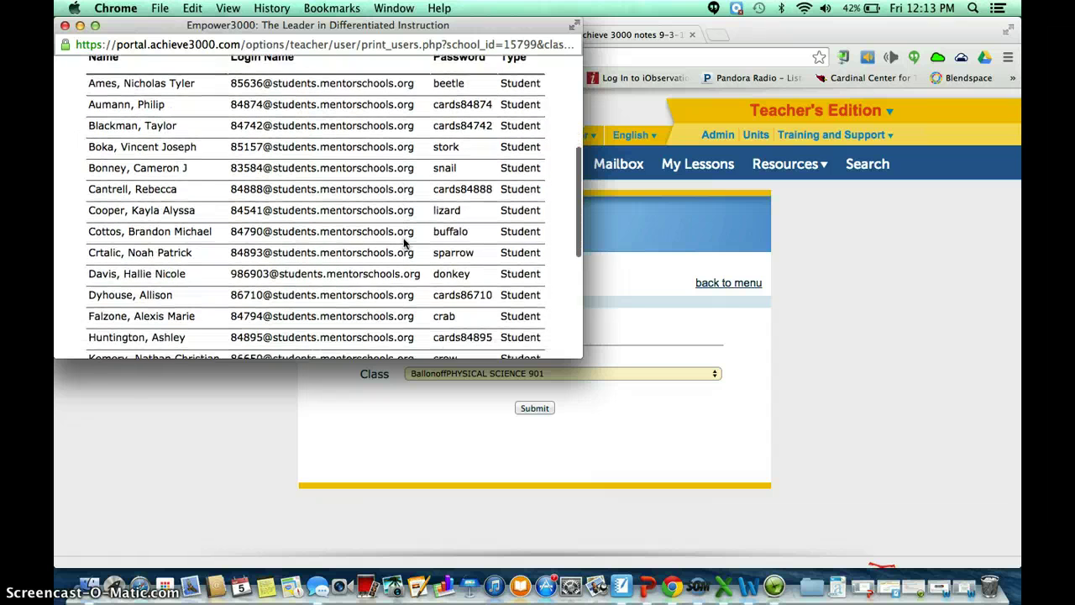
{"action": "scroll", "coordinate": [404, 243], "scroll_direction": "up", "scroll_amount": 3}
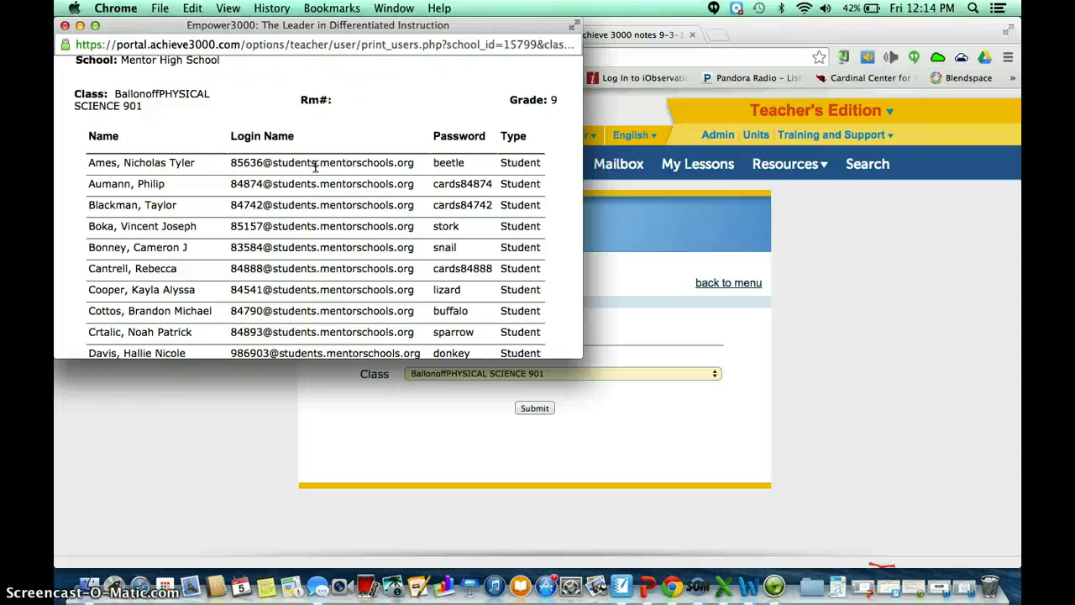
{"action": "scroll", "coordinate": [330, 217], "scroll_direction": "down", "scroll_amount": 4}
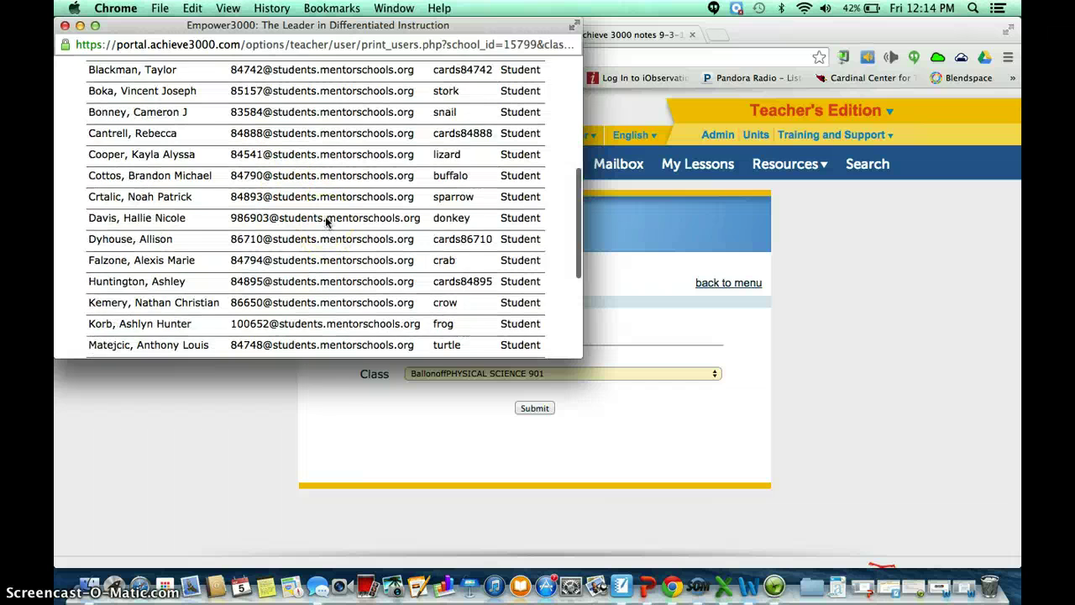
{"action": "scroll", "coordinate": [327, 220], "scroll_direction": "down", "scroll_amount": 3}
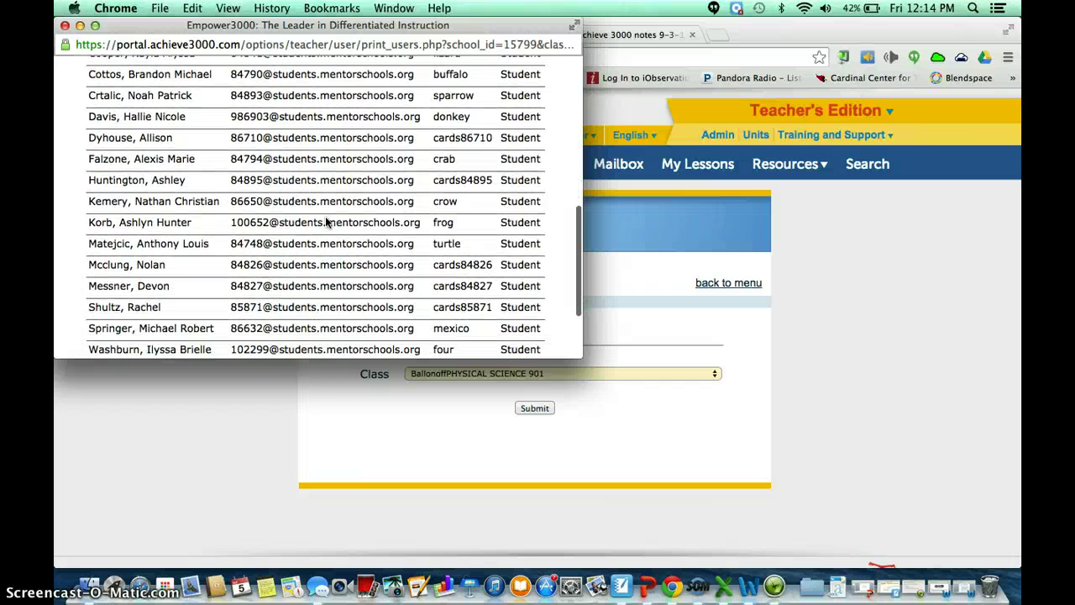
{"action": "scroll", "coordinate": [327, 222], "scroll_direction": "up", "scroll_amount": 1}
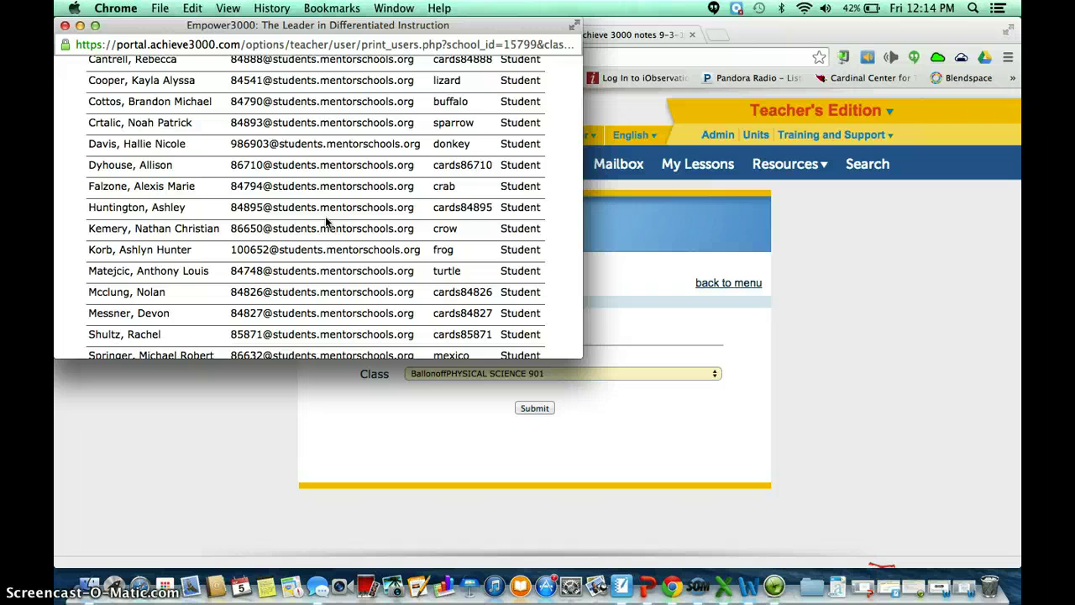
{"action": "scroll", "coordinate": [328, 222], "scroll_direction": "up", "scroll_amount": 9}
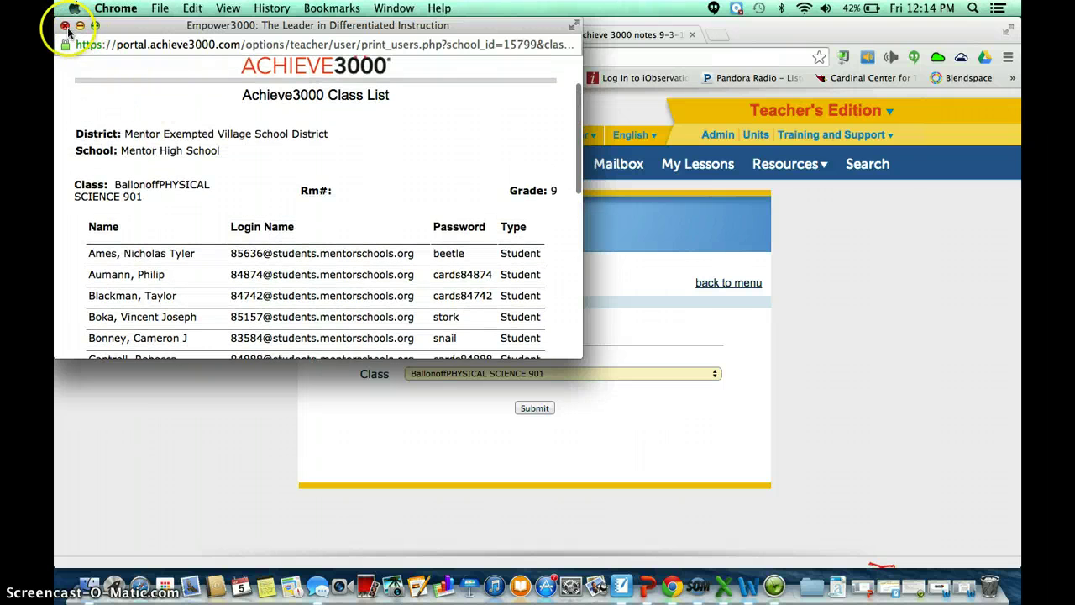
Step: Close the class list popup and return to the admin menu with User Administration expanded
{"action": "left_click", "coordinate": [65, 26]}
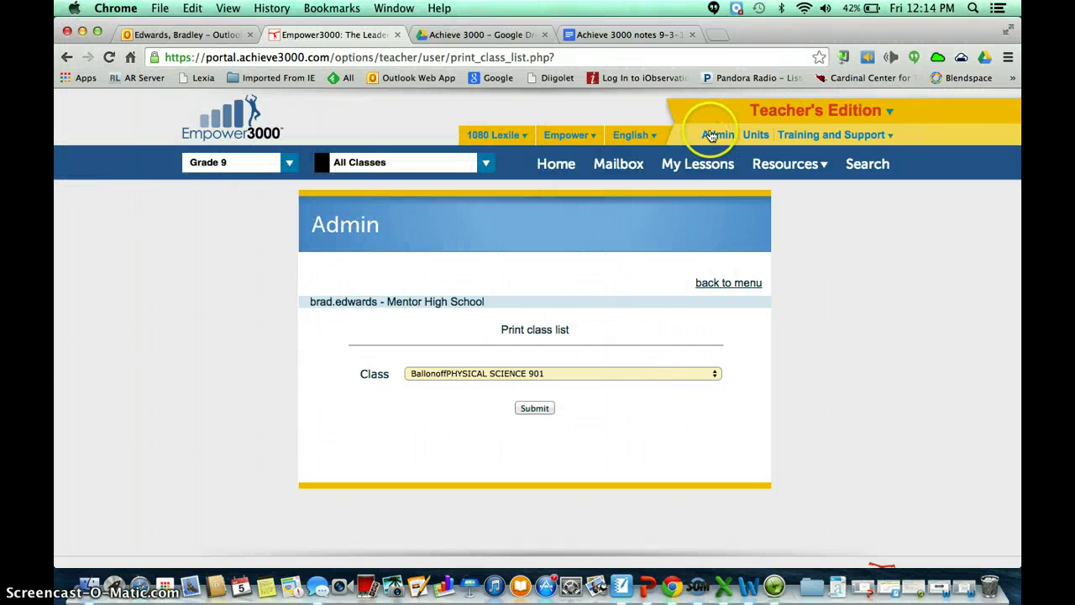
{"action": "left_click", "coordinate": [737, 284]}
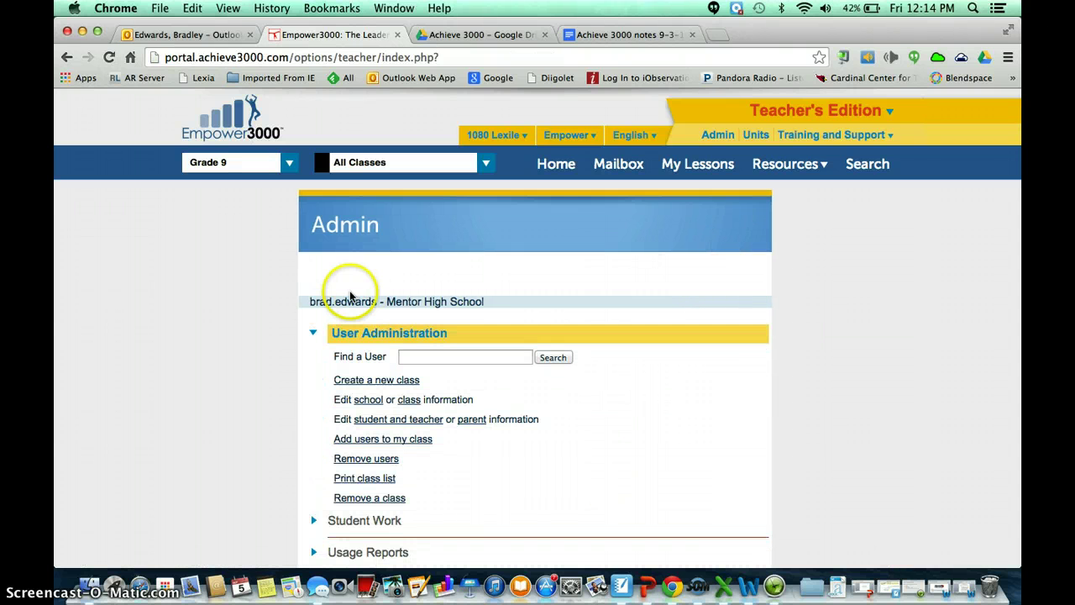
{"action": "left_click", "coordinate": [314, 335]}
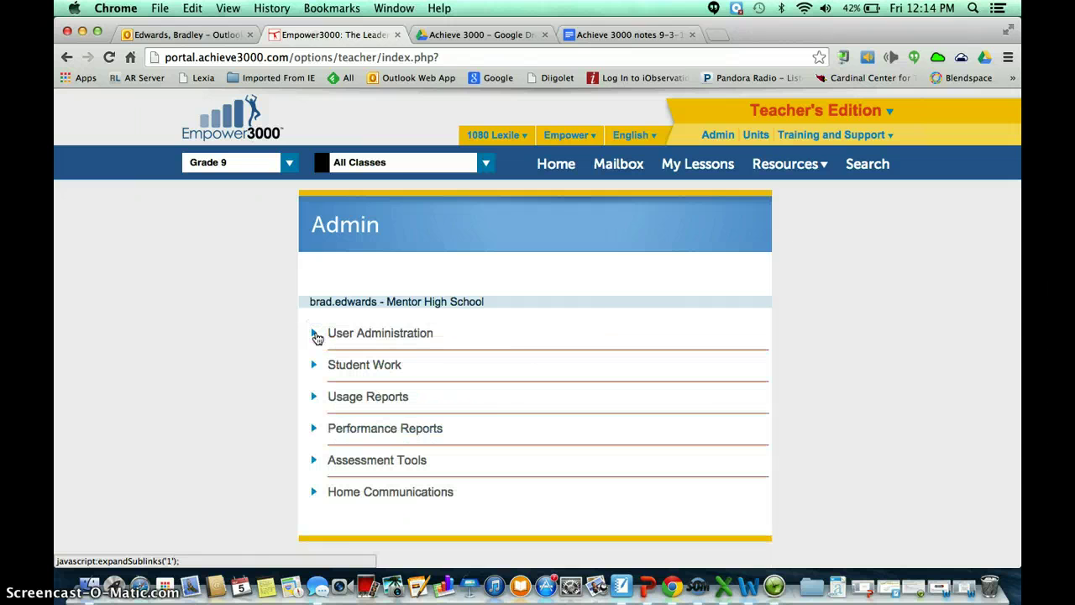
{"action": "left_click", "coordinate": [315, 335]}
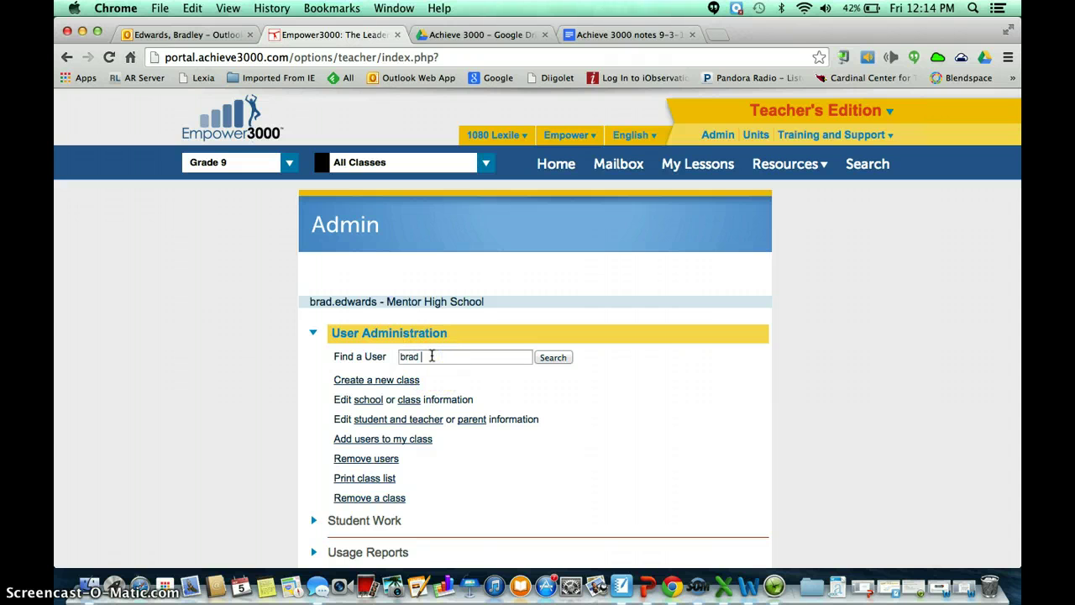
Step: Search Find a User for the teacher's last name and open their School Admin Edit User page
{"action": "type", "text": "Edwards"}
{"action": "left_click", "coordinate": [554, 366]}
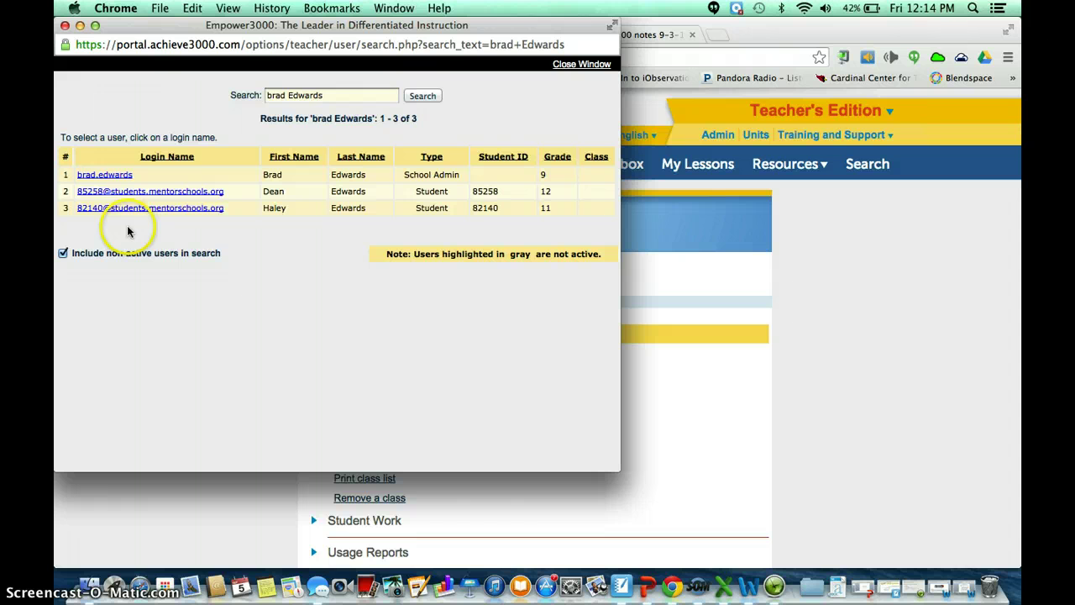
{"action": "left_click", "coordinate": [116, 176]}
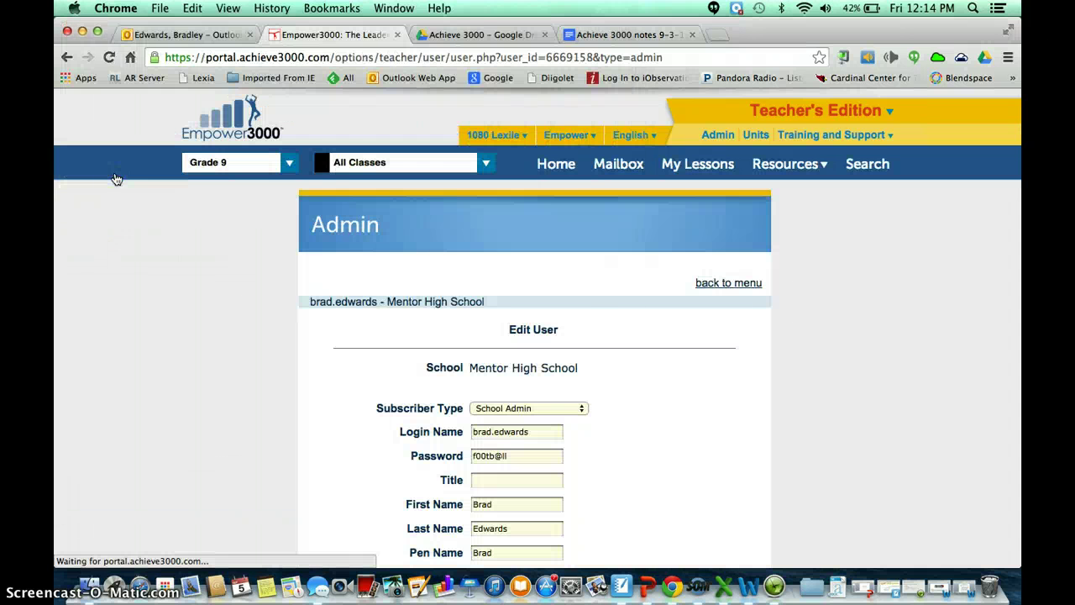
{"action": "scroll", "coordinate": [755, 446], "scroll_direction": "down", "scroll_amount": 4}
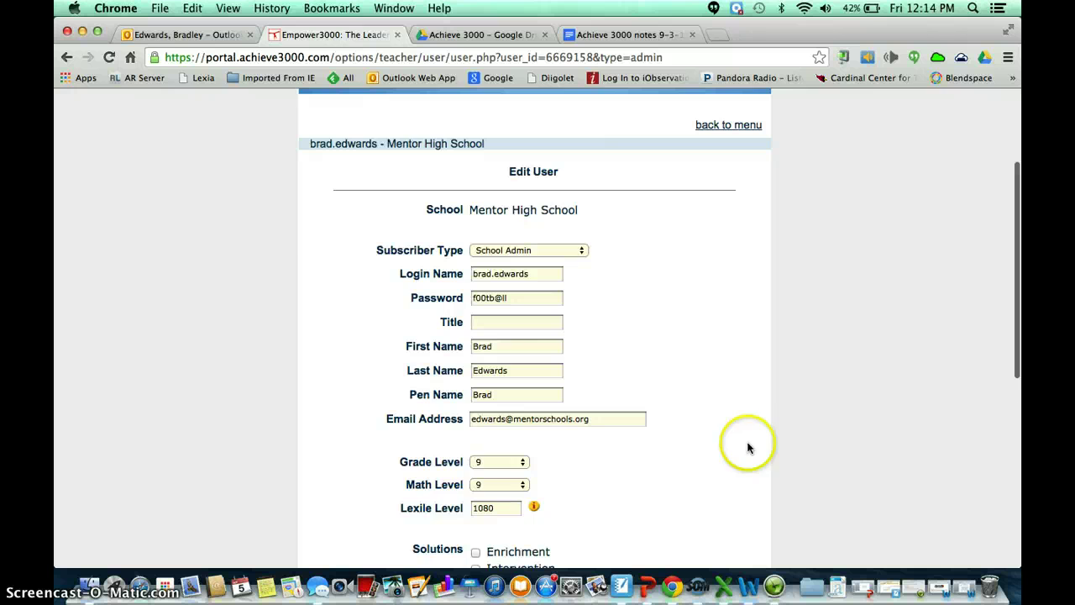
{"action": "scroll", "coordinate": [589, 290], "scroll_direction": "up", "scroll_amount": 4}
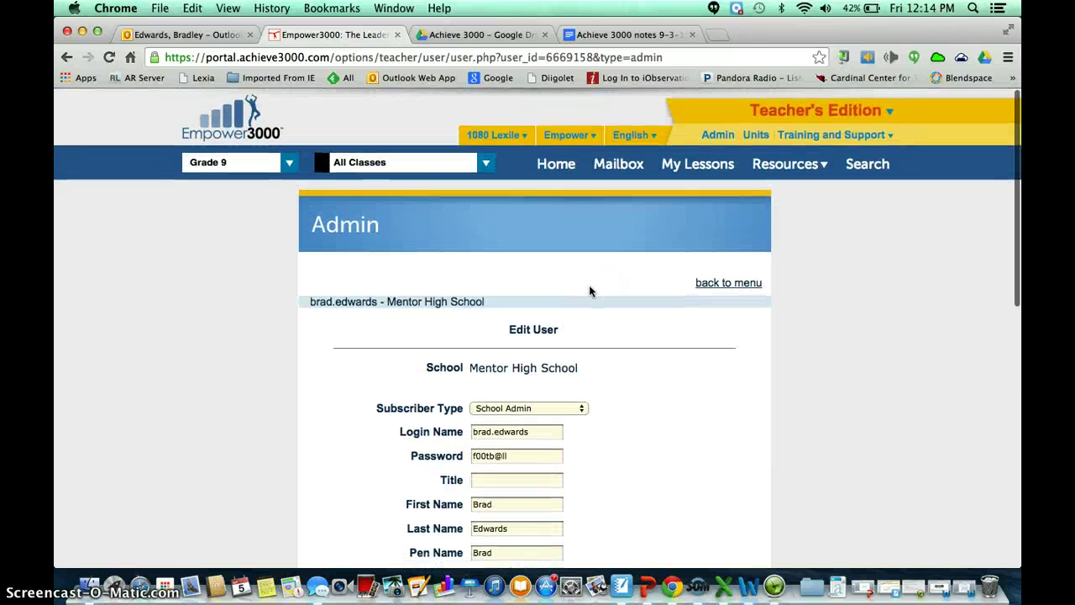
Step: Load the Edit User Profiles table for PHYSICAL SCIENCE 903 through Edit student and teacher information
{"action": "left_click", "coordinate": [715, 286]}
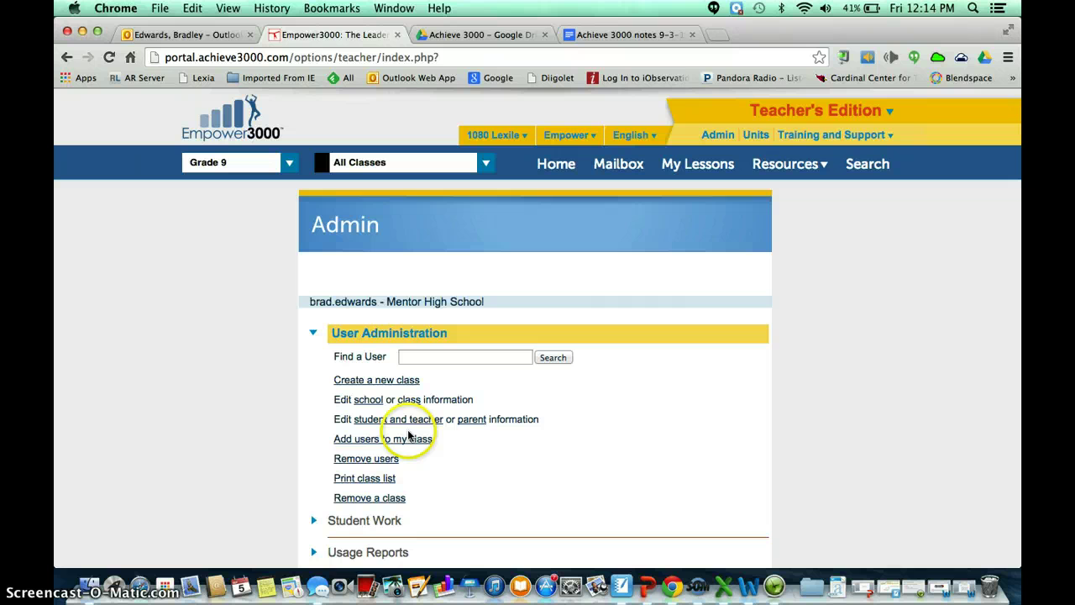
{"action": "left_click", "coordinate": [410, 424]}
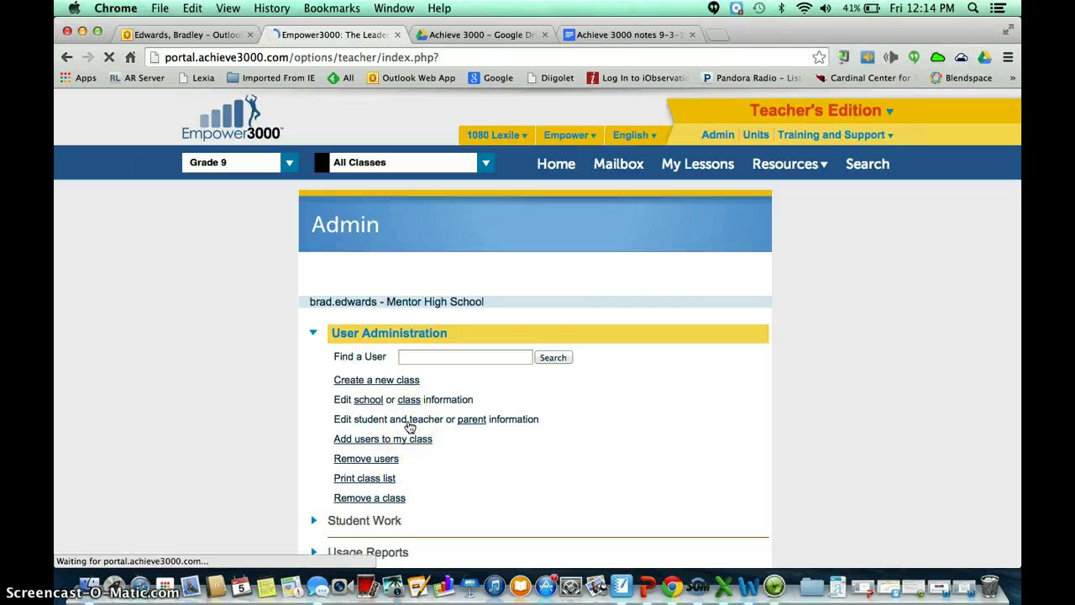
{"action": "left_click", "coordinate": [772, 378]}
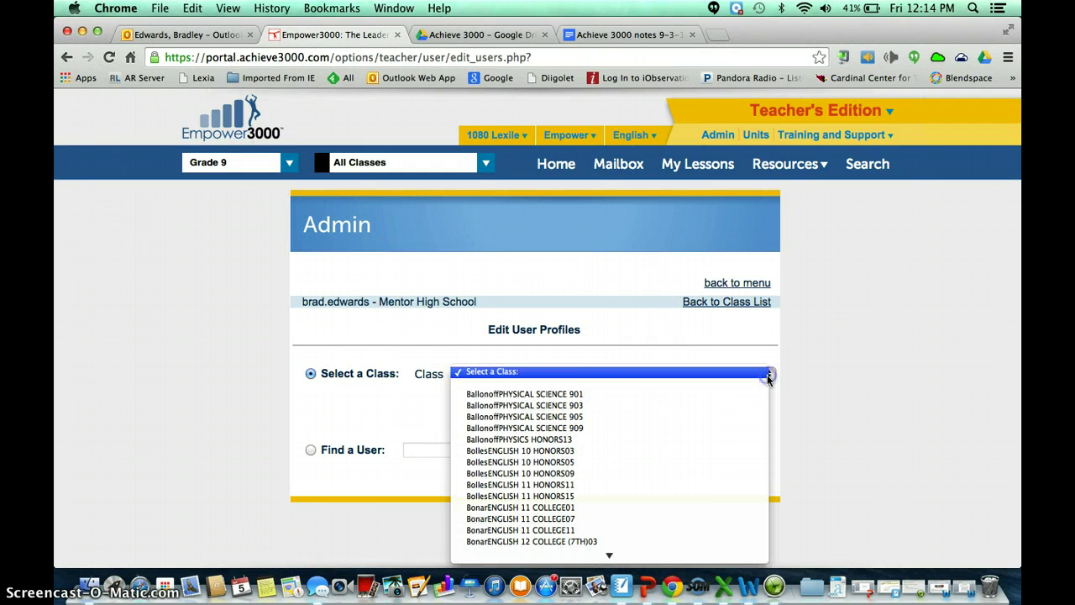
{"action": "left_click", "coordinate": [733, 407]}
{"action": "left_click", "coordinate": [534, 409]}
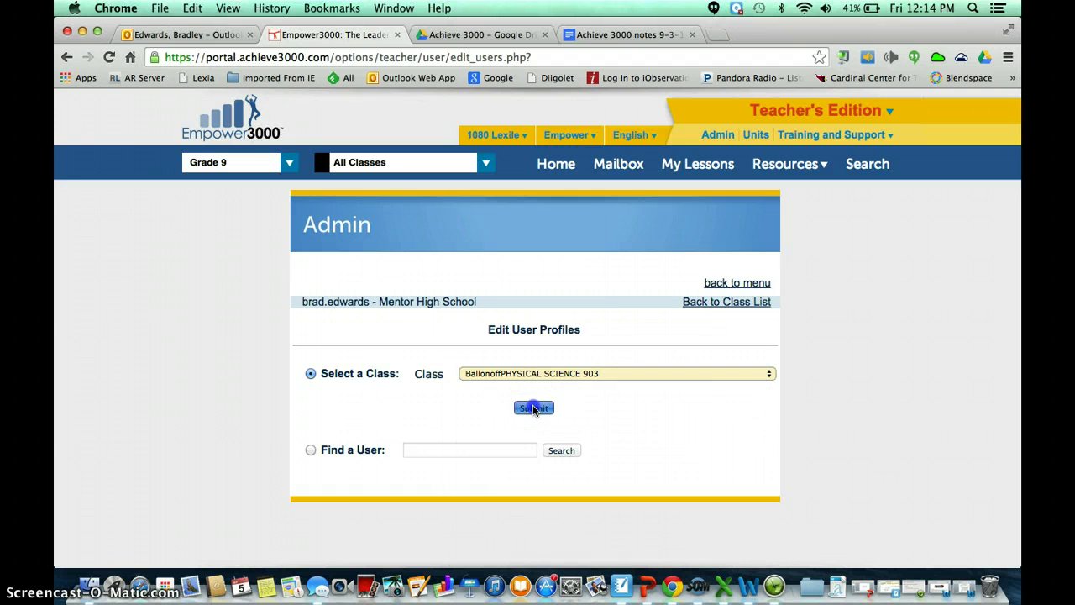
{"action": "scroll", "coordinate": [521, 405], "scroll_direction": "down", "scroll_amount": 10}
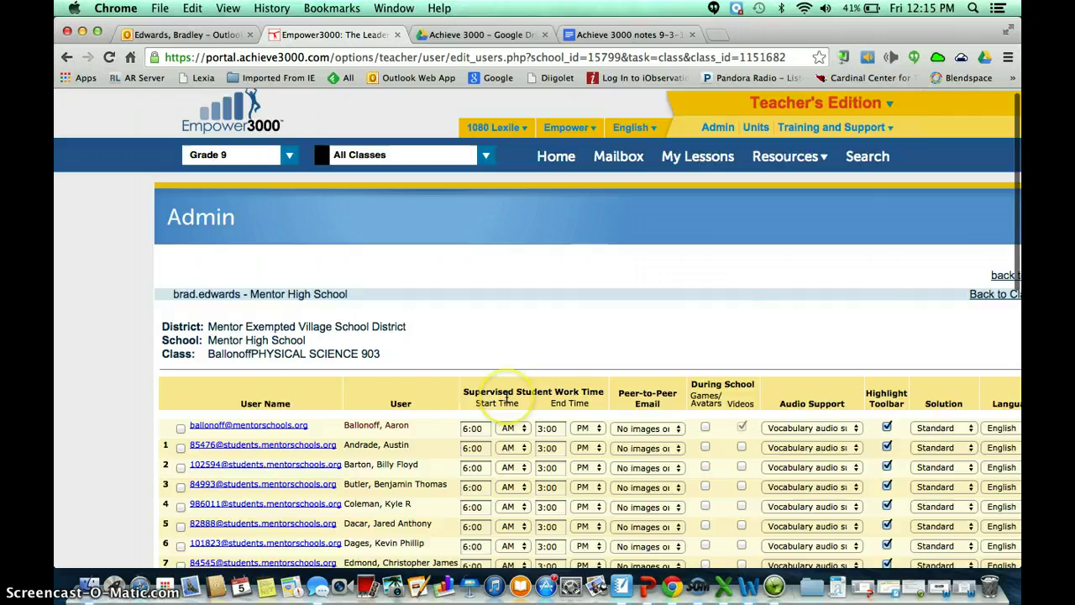
{"action": "scroll", "coordinate": [507, 398], "scroll_direction": "down", "scroll_amount": 2}
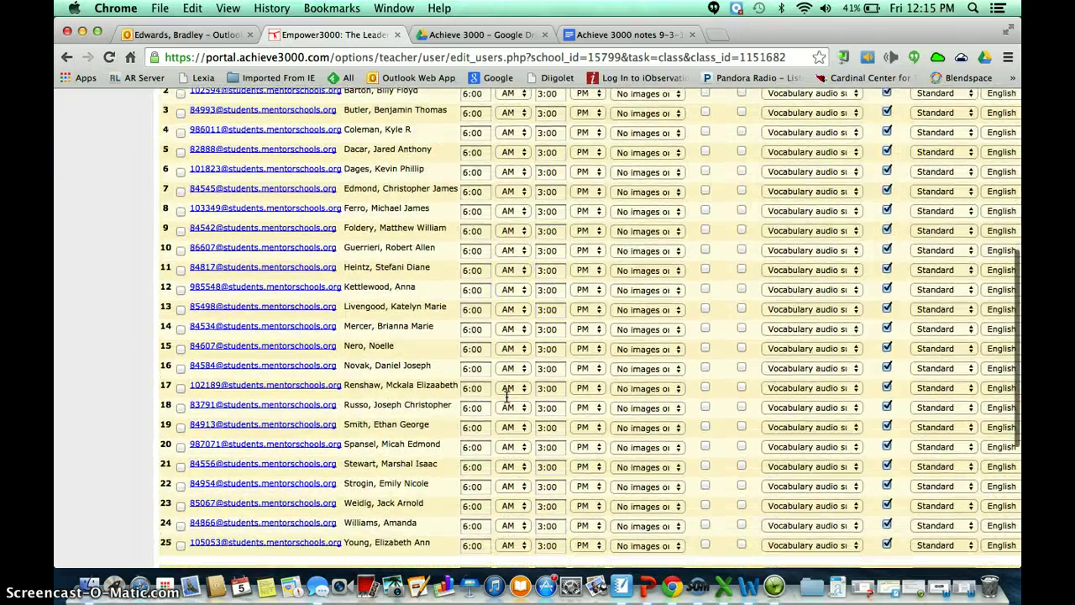
{"action": "scroll", "coordinate": [506, 395], "scroll_direction": "up", "scroll_amount": 3}
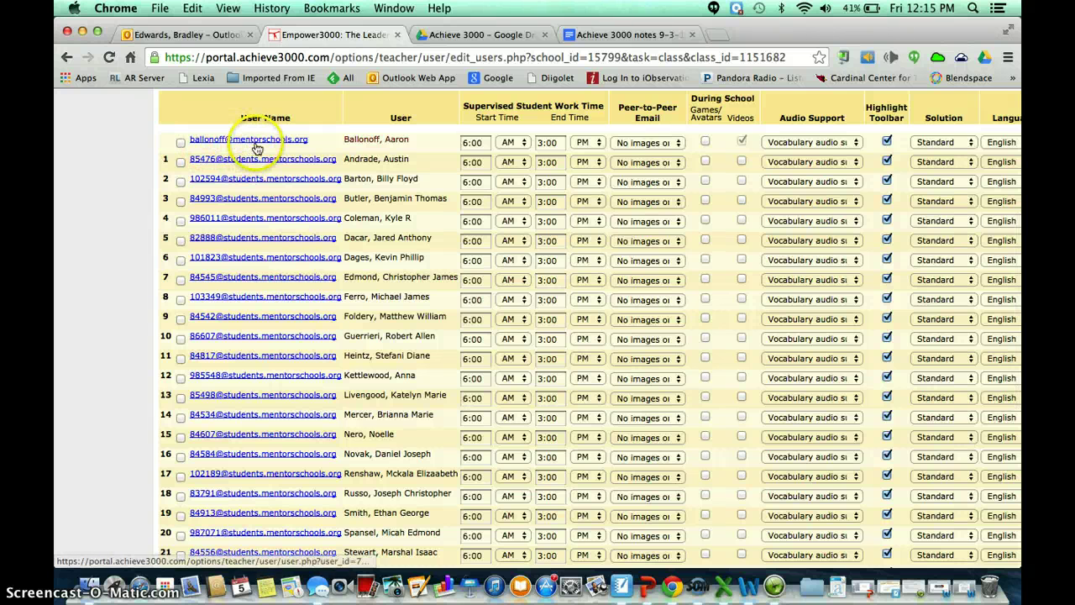
Step: Open the first PHYSICAL SCIENCE 903 student's Edit User record and review its login and password fields
{"action": "left_click", "coordinate": [256, 161]}
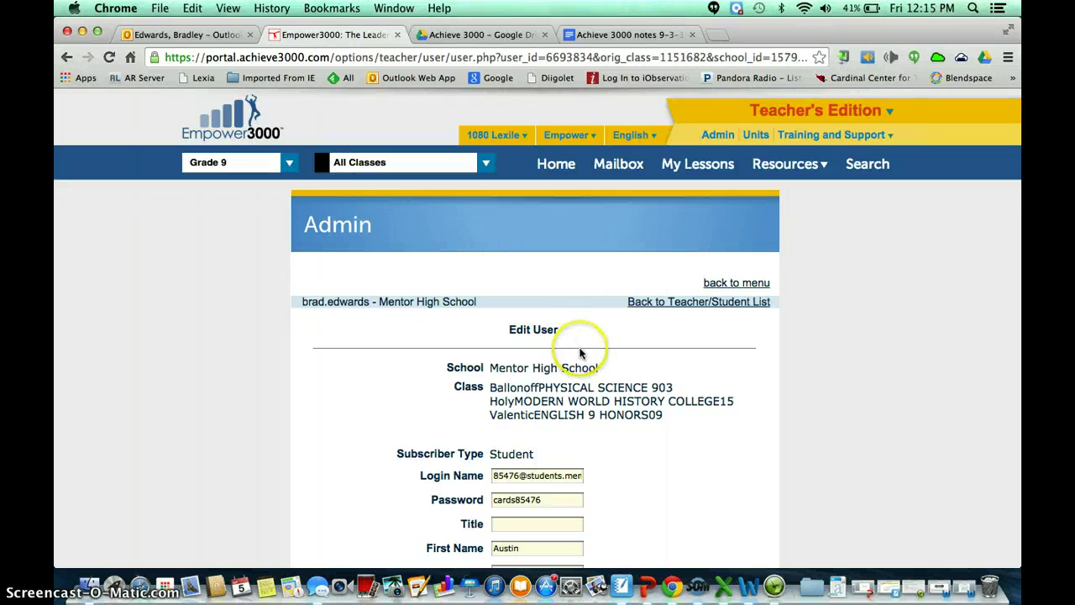
{"action": "scroll", "coordinate": [639, 418], "scroll_direction": "down", "scroll_amount": 3}
{"action": "scroll", "coordinate": [639, 418], "scroll_direction": "down", "scroll_amount": 1}
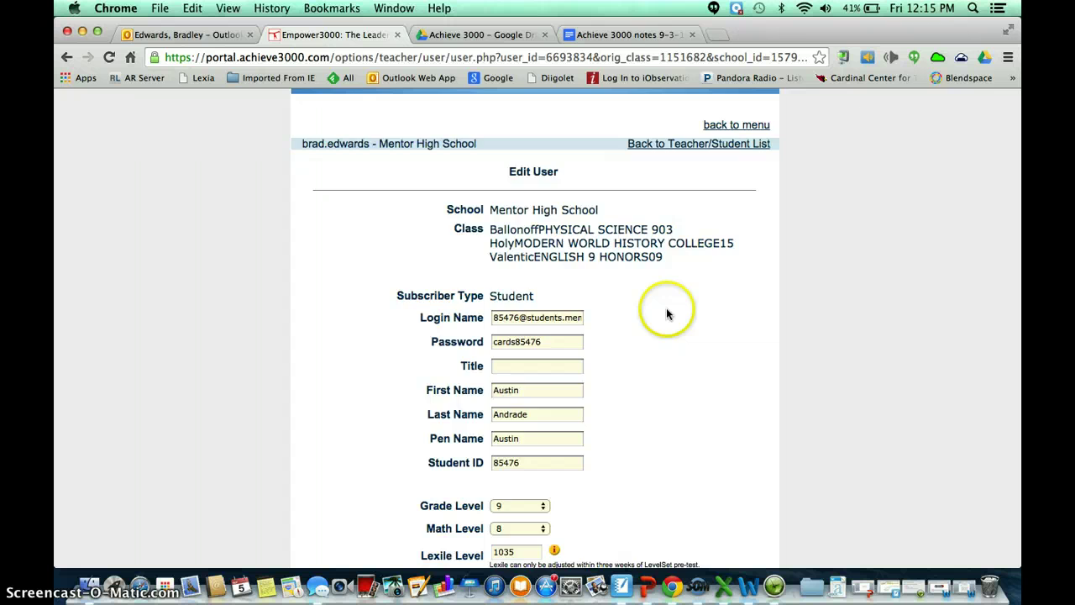
{"action": "scroll", "coordinate": [667, 314], "scroll_direction": "up", "scroll_amount": 3}
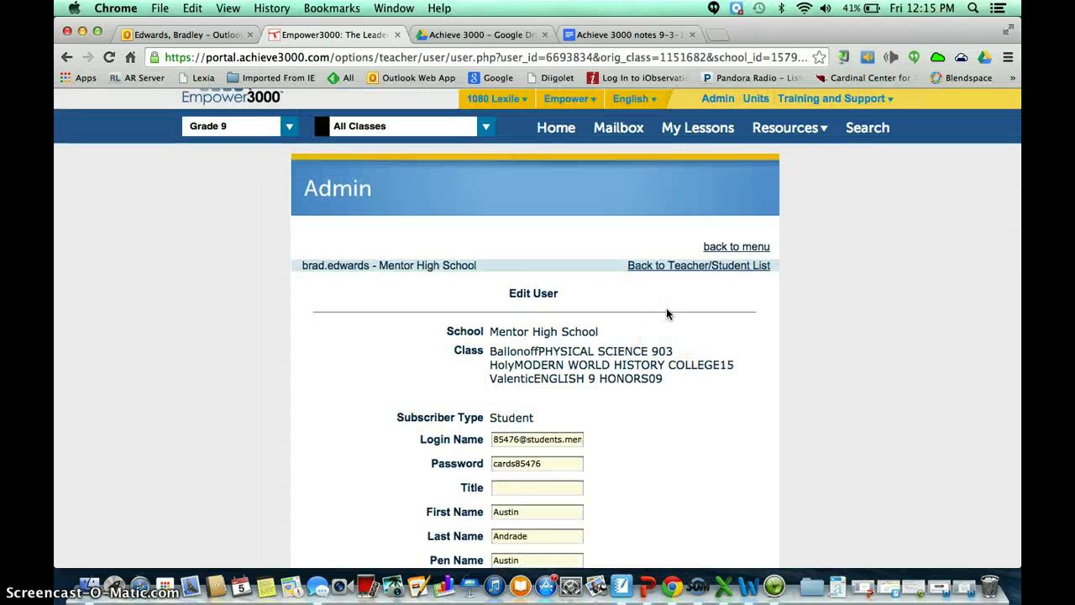